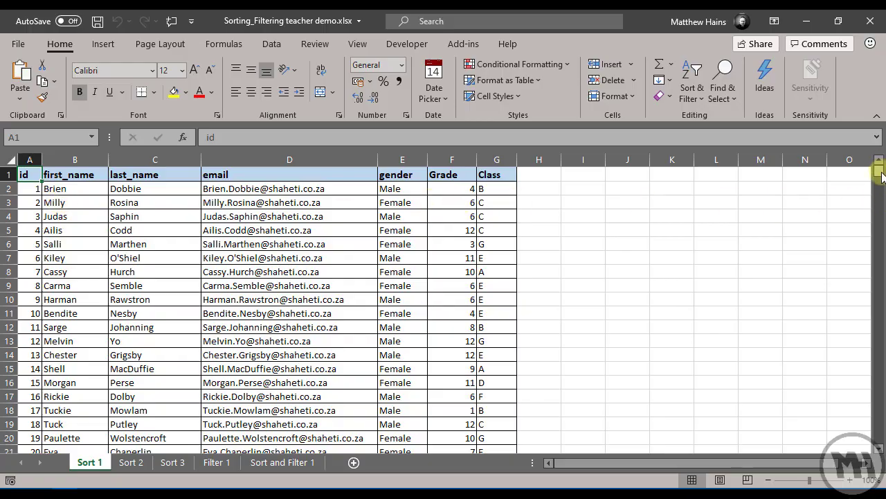
mouse_move(882, 176)
mouse_down()
mouse_move(879, 447)
mouse_move(879, 161)
mouse_up()
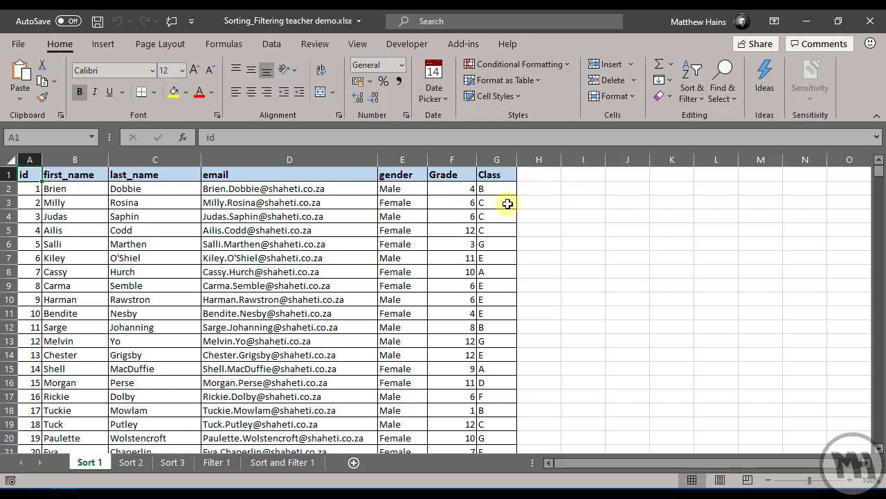
click(552, 216)
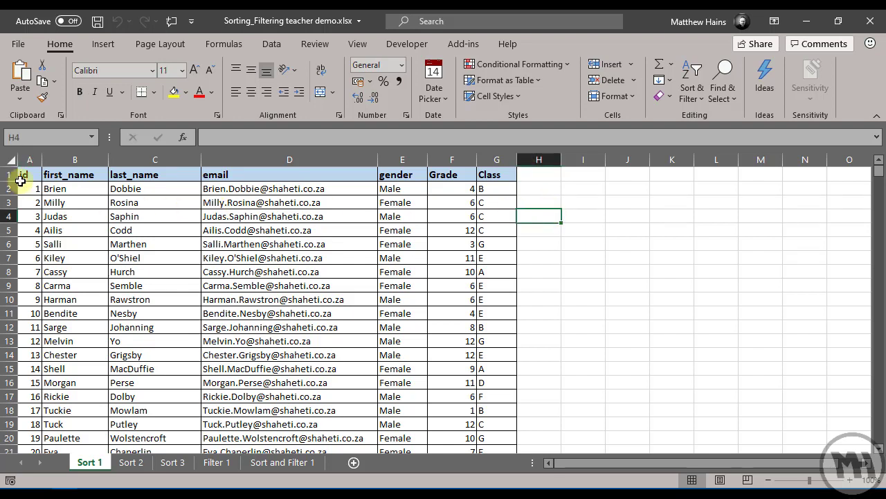
click(125, 176)
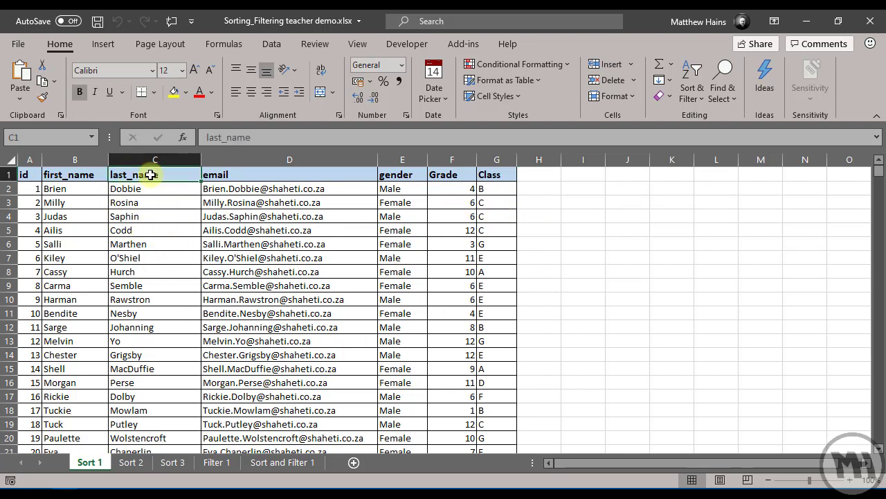
Sort the table on the Sort 1 sheet by last_name cell values from A to Z and check the order down the list.
click(26, 175)
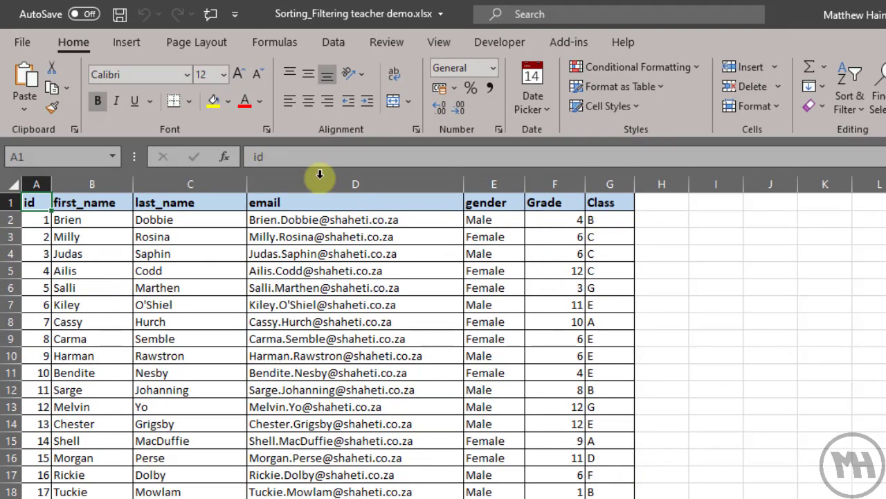
click(334, 42)
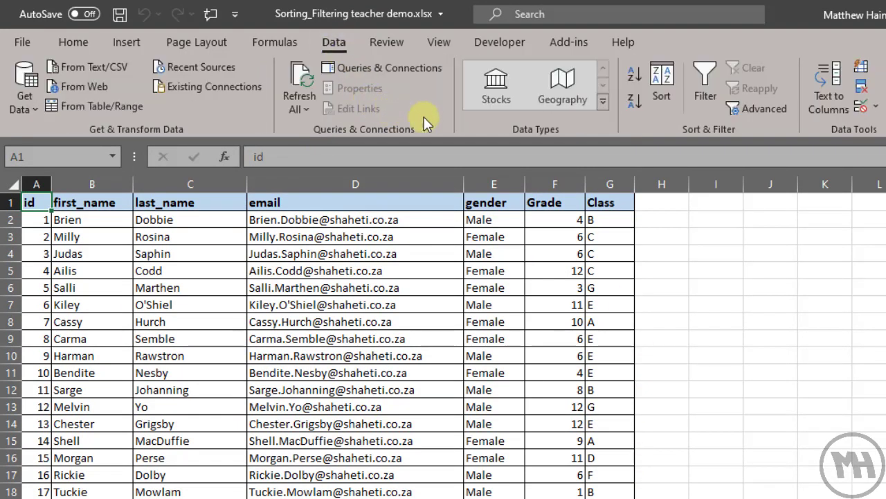
click(668, 82)
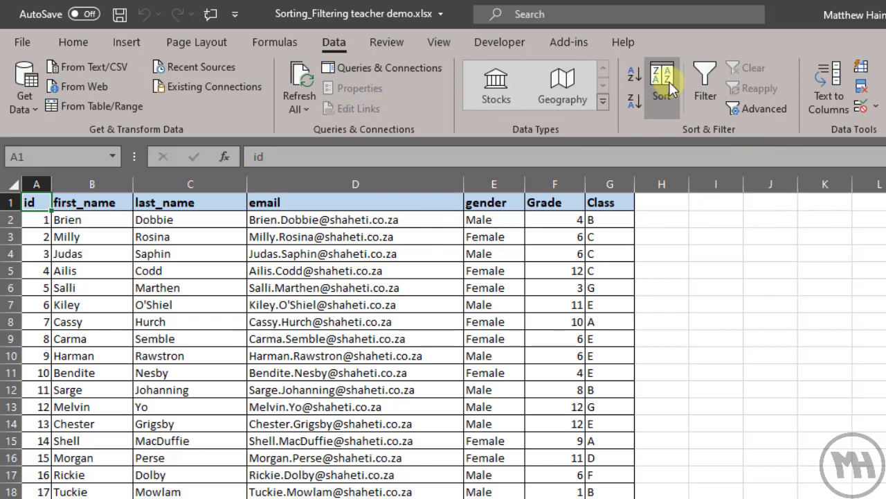
drag(708, 331, 617, 128)
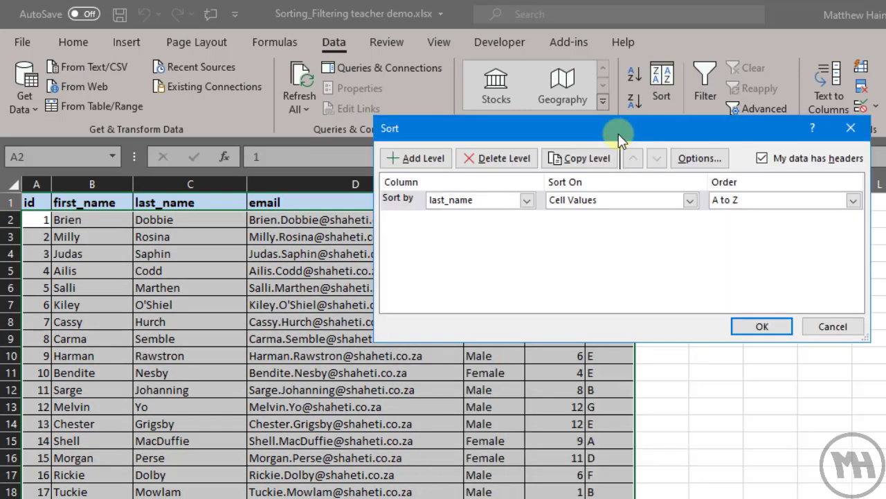
click(528, 201)
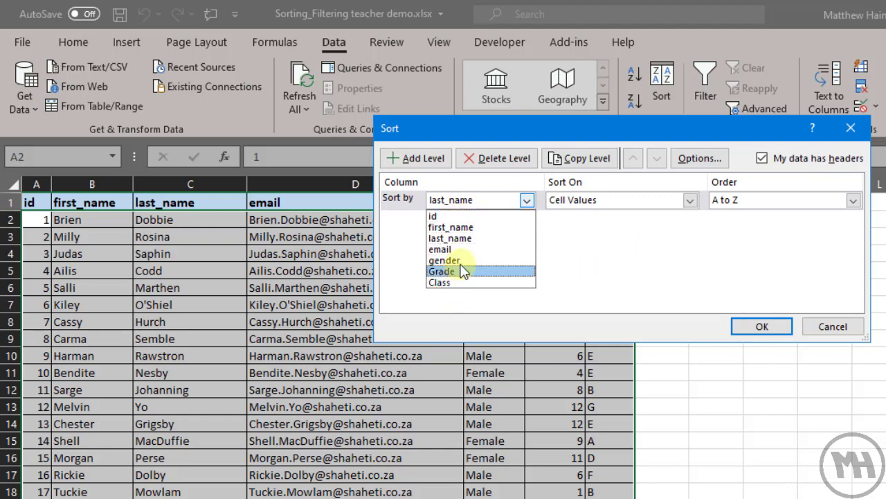
click(462, 239)
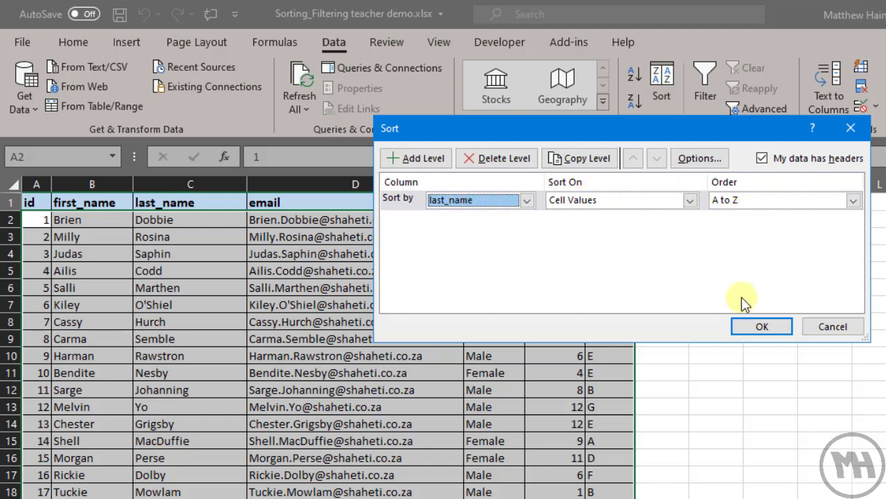
click(760, 328)
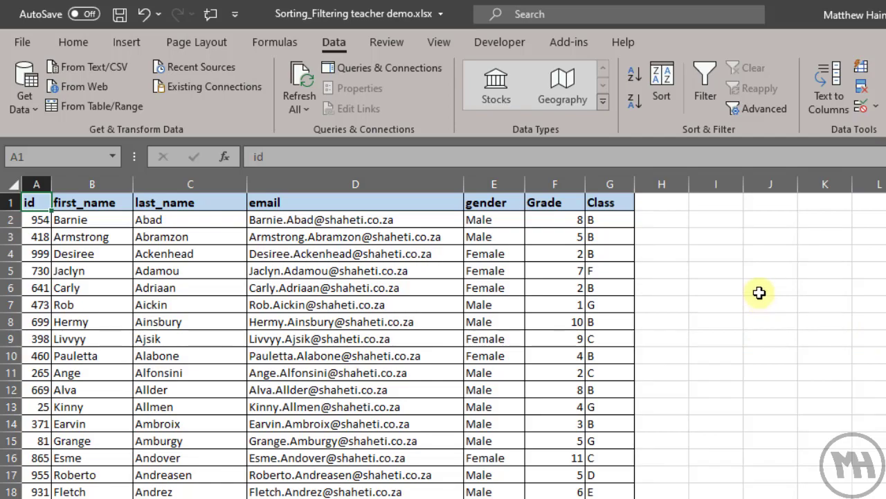
click(759, 292)
click(159, 220)
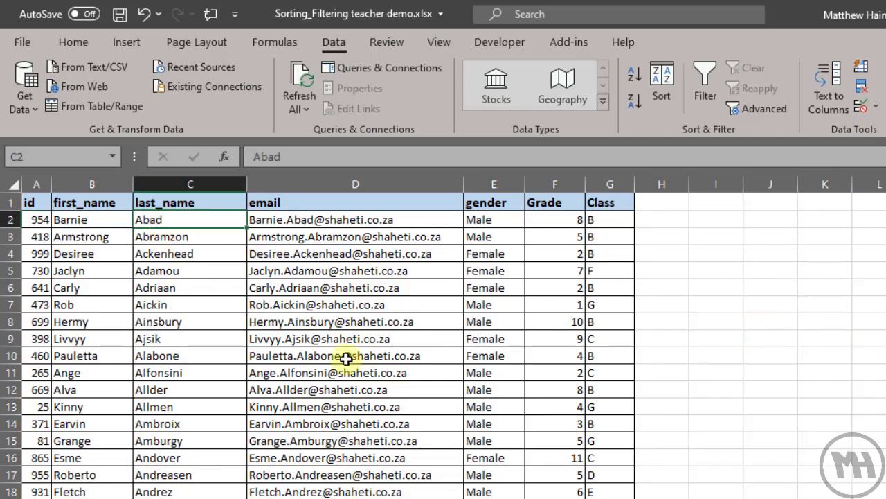
scroll(344, 407, down, 20)
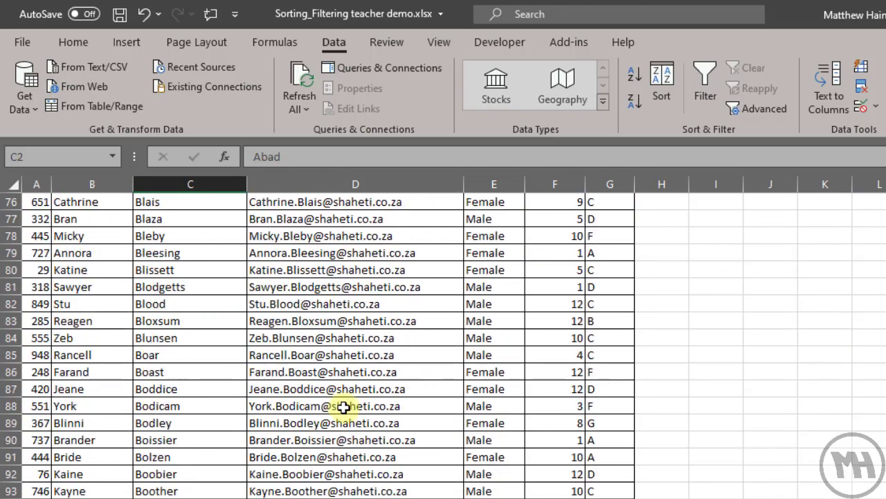
scroll(344, 408, down, 8)
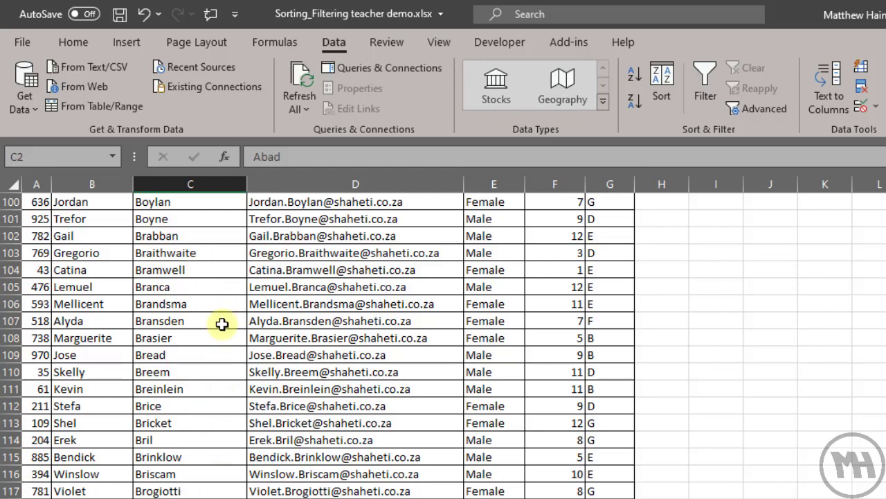
scroll(621, 372, up, 20)
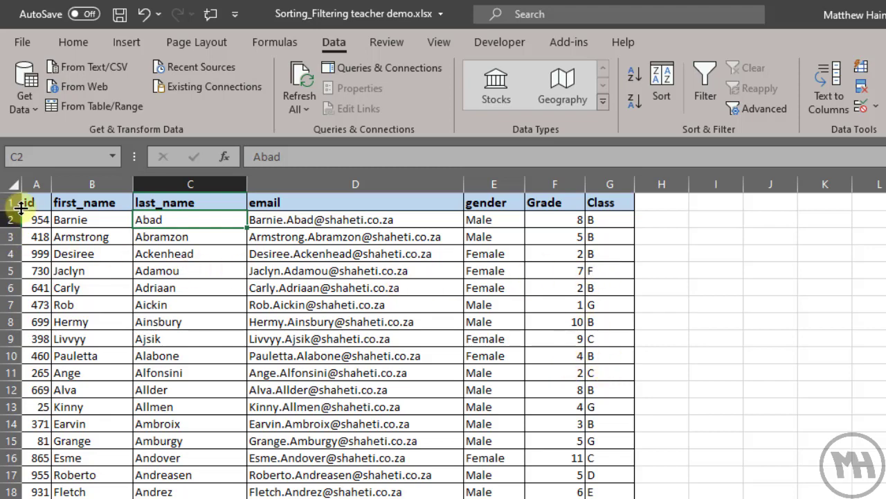
Select the whole table from the id header down to its last row, and return the selection to the header row.
drag(30, 202, 618, 498)
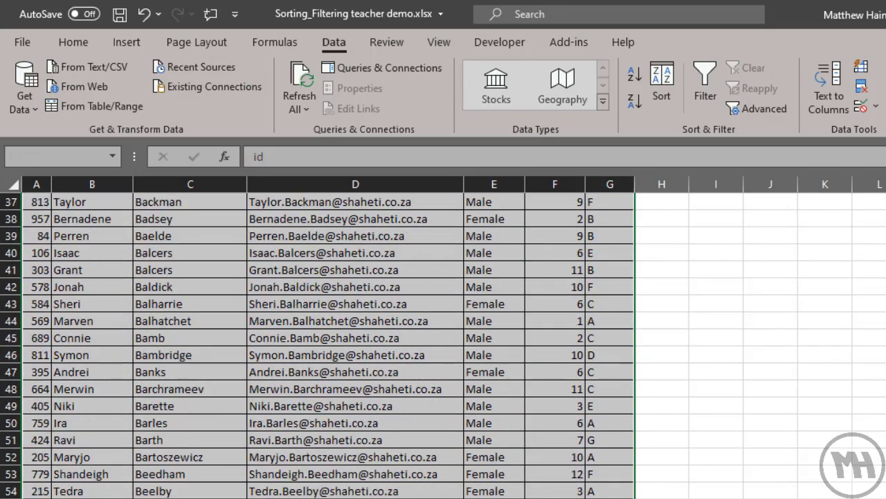
key(ctrl+shift+Down)
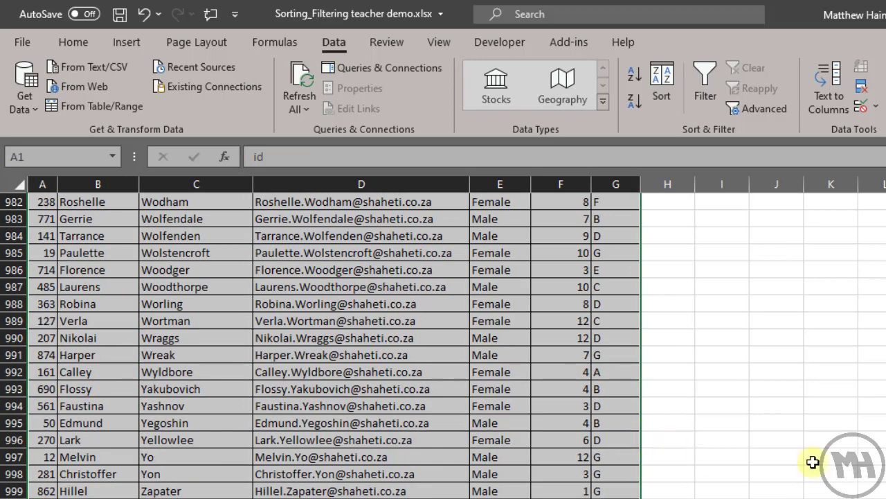
drag(885, 498, 885, 194)
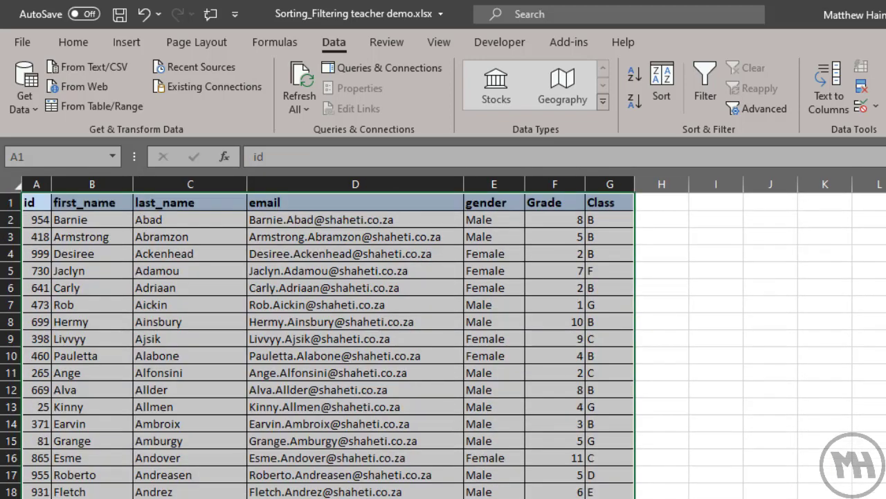
click(369, 272)
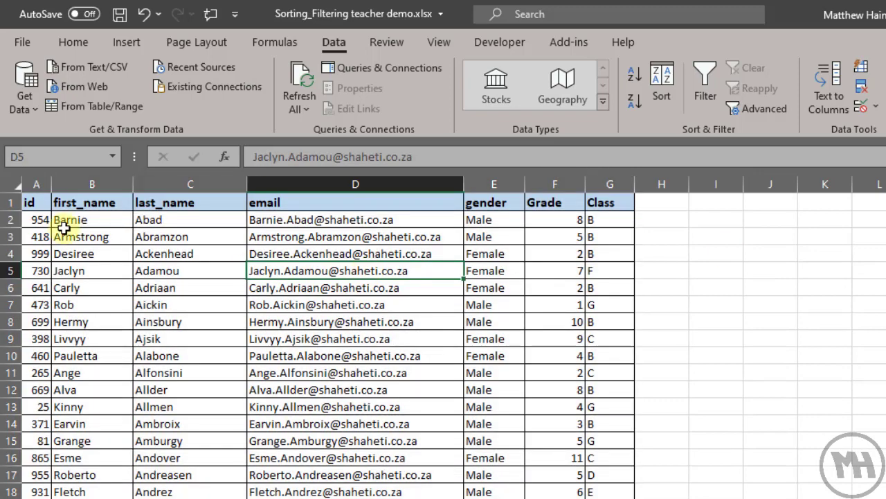
click(36, 201)
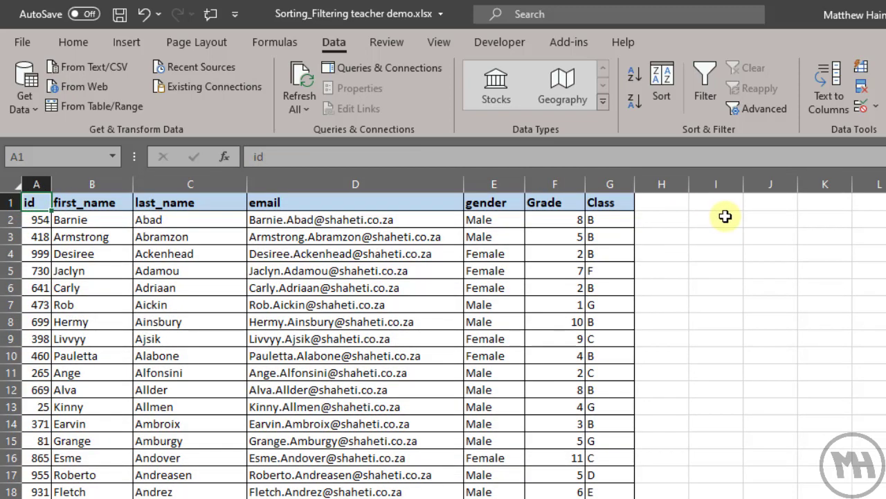
click(10, 201)
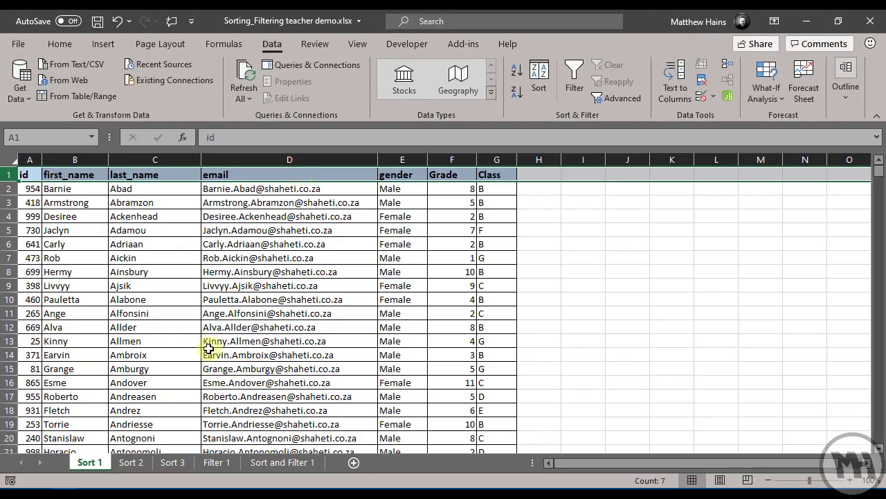
Sort the table on the Sort 2 sheet by Grade cell values from smallest to largest and check the order down the list.
click(133, 462)
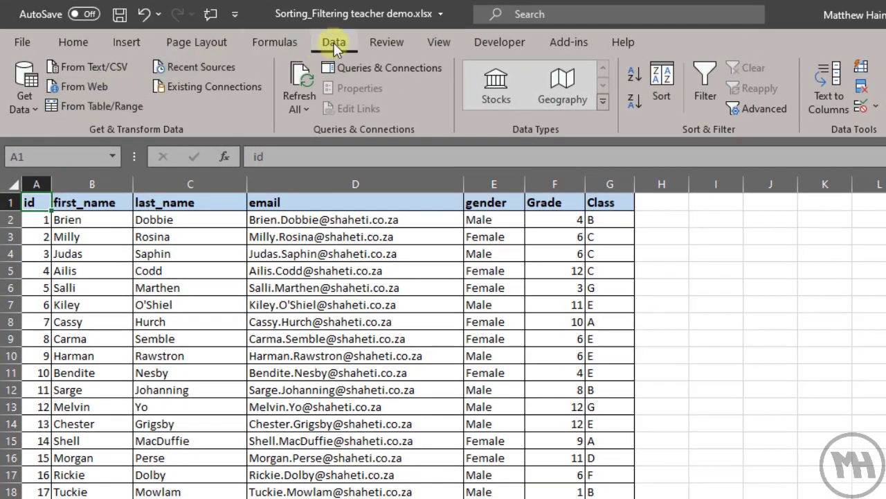
click(661, 80)
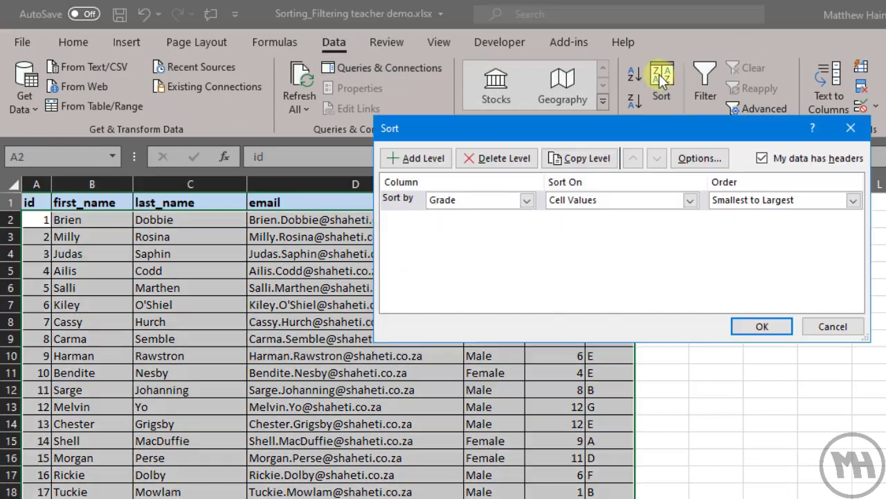
click(527, 201)
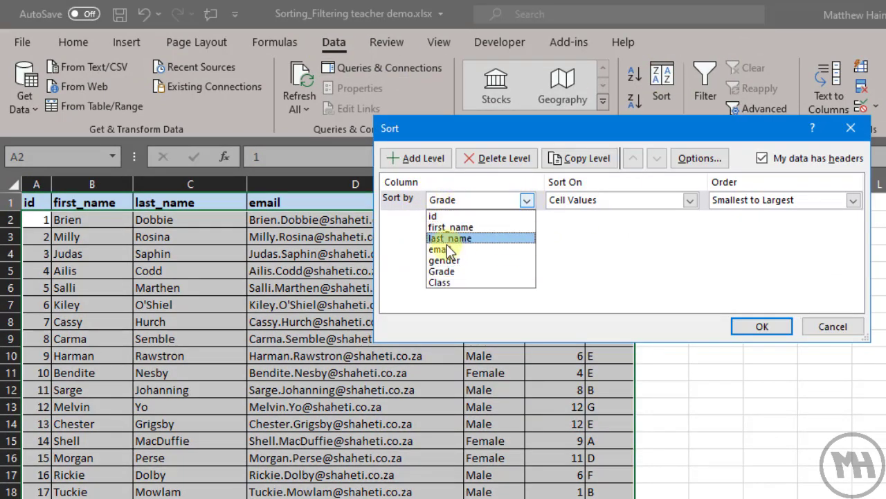
click(451, 272)
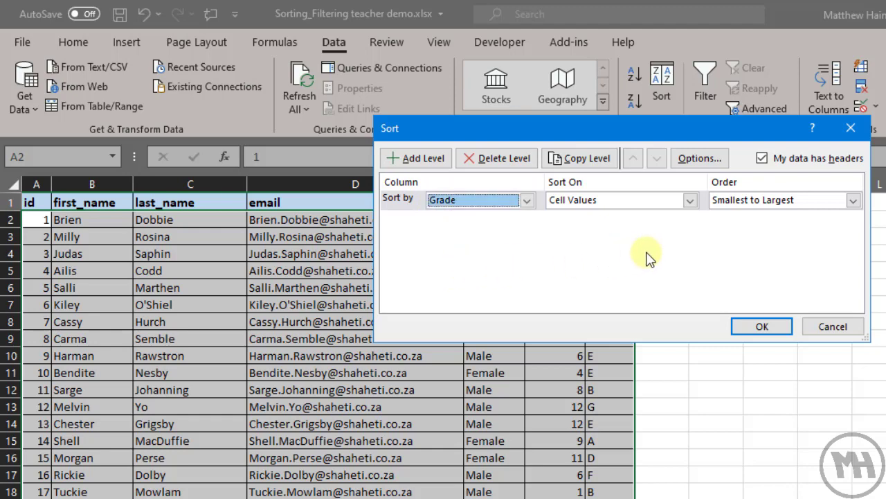
click(752, 202)
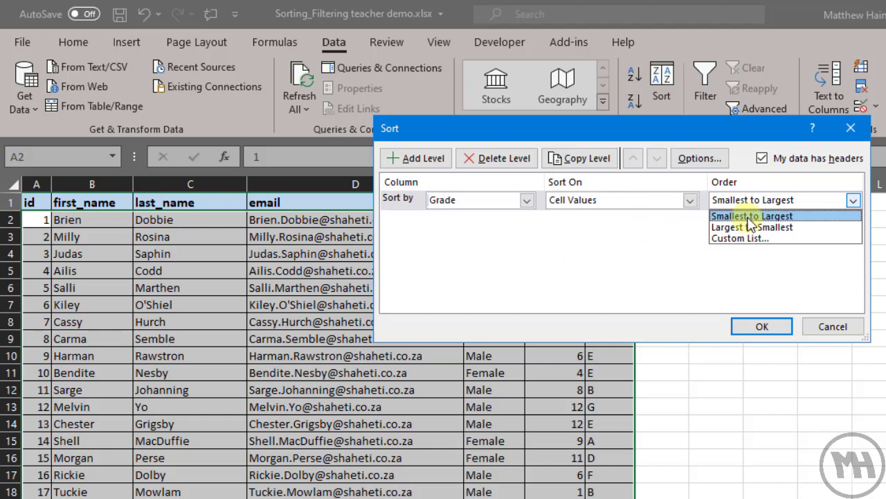
click(721, 280)
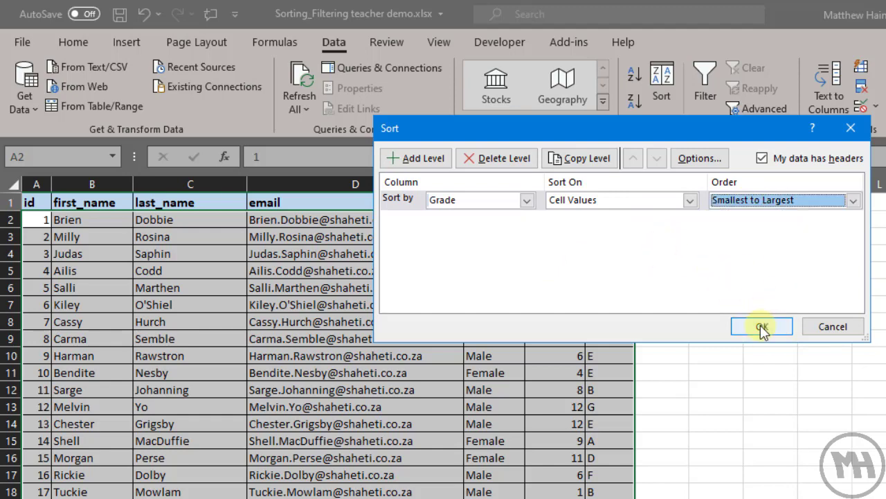
click(762, 327)
click(733, 306)
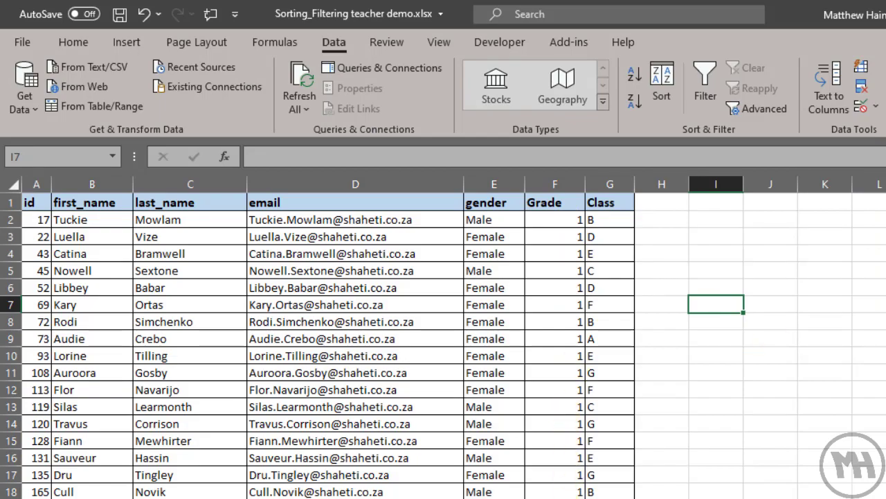
scroll(554, 440, down, 20)
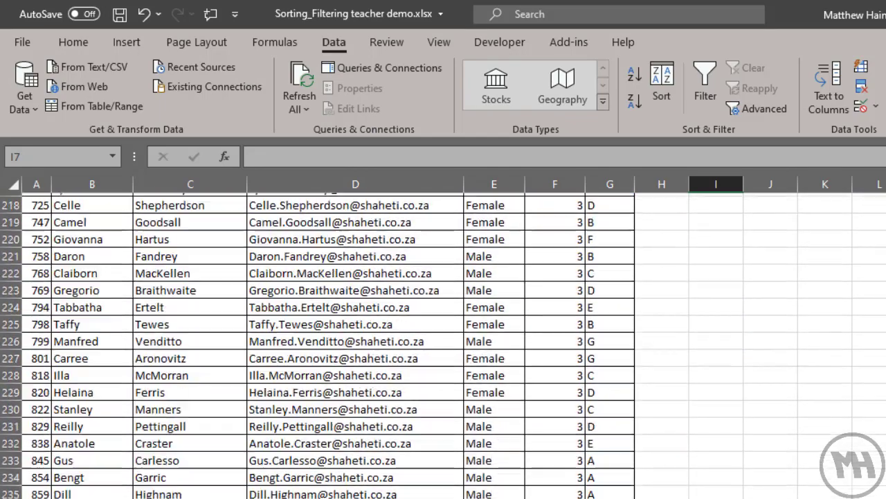
scroll(443, 344, down, 20)
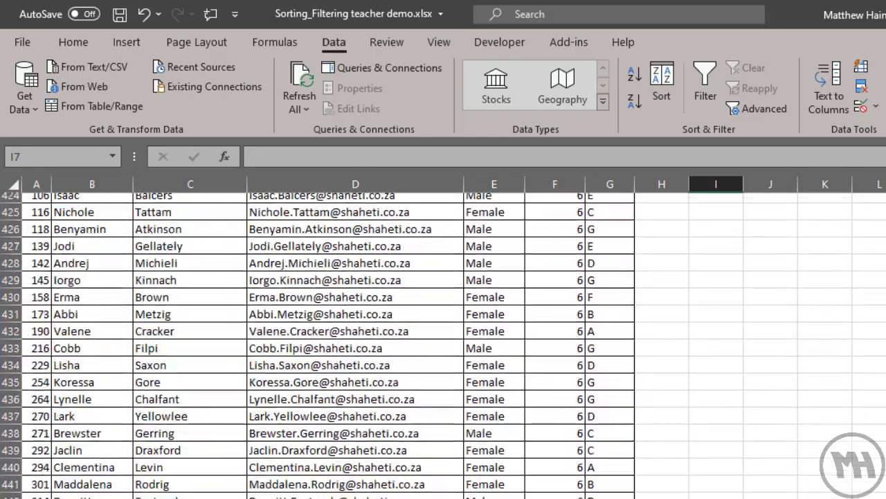
scroll(443, 345, down, 20)
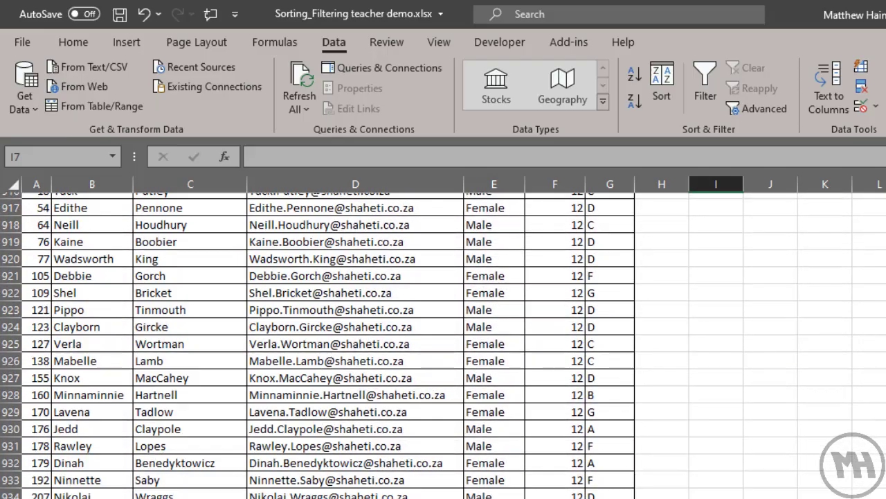
scroll(443, 345, up, 20)
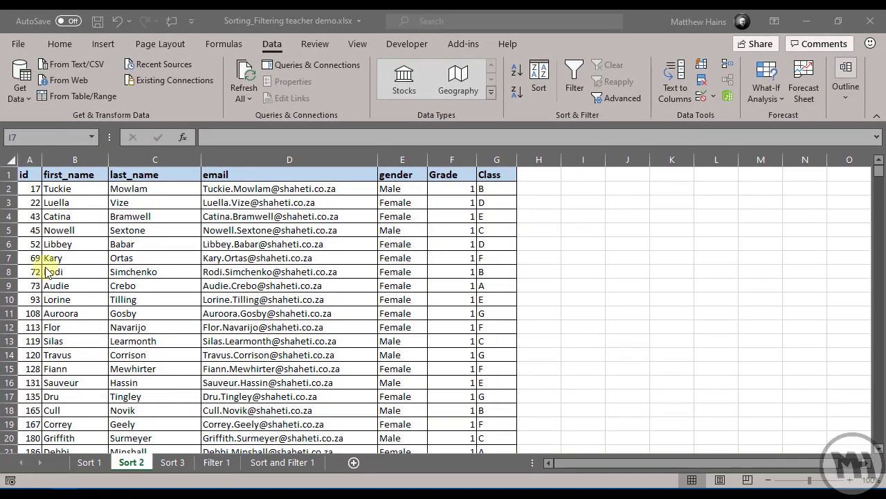
Open the Sort settings for the table on the Sort 3 sheet and delete the existing Grade and Class levels.
click(173, 463)
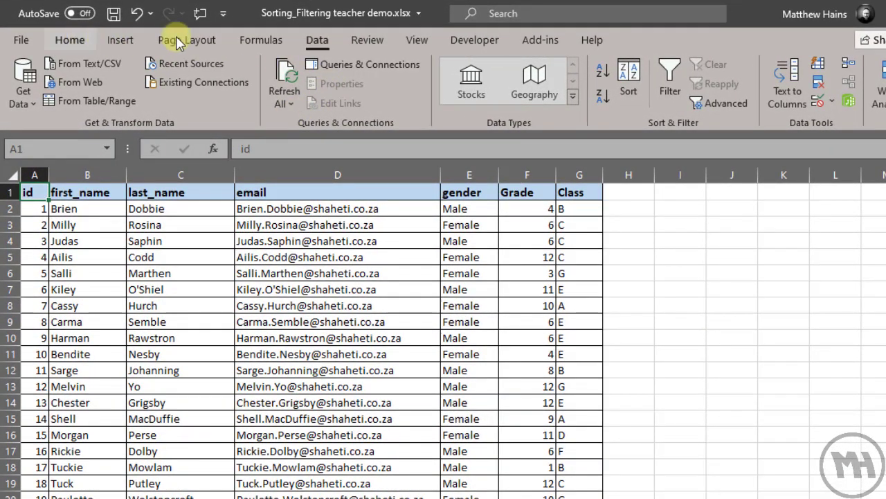
click(317, 41)
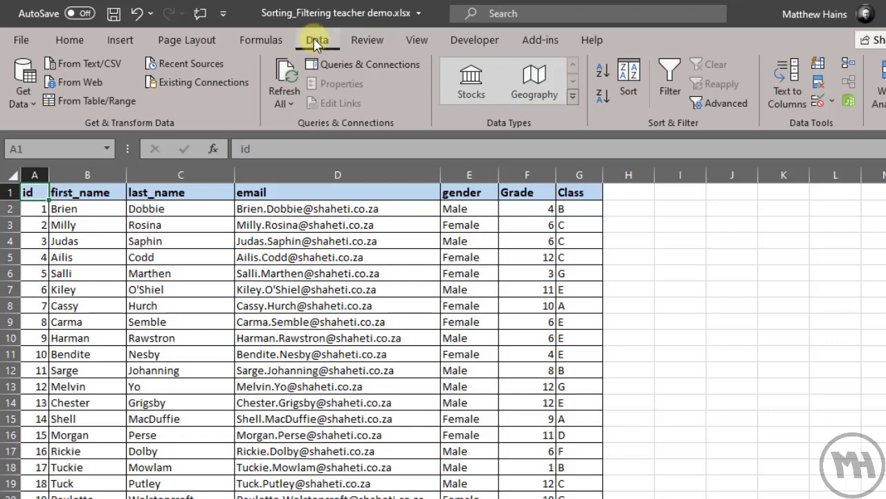
click(628, 82)
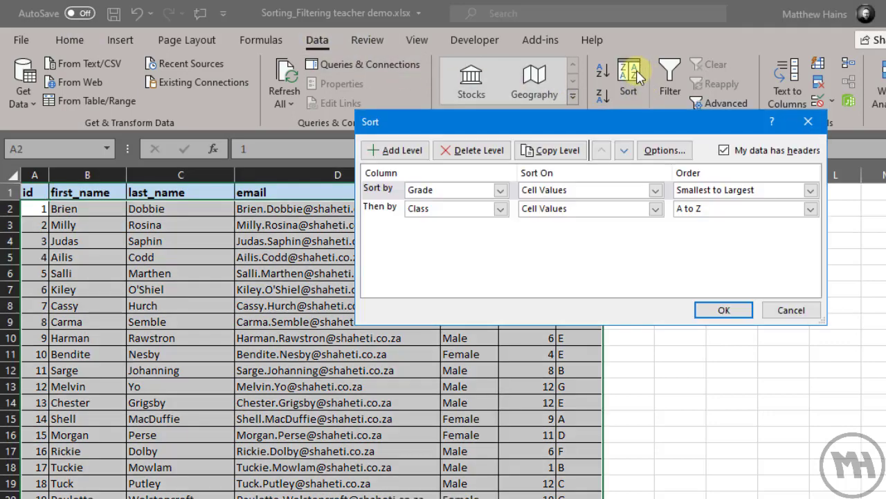
click(459, 151)
click(463, 151)
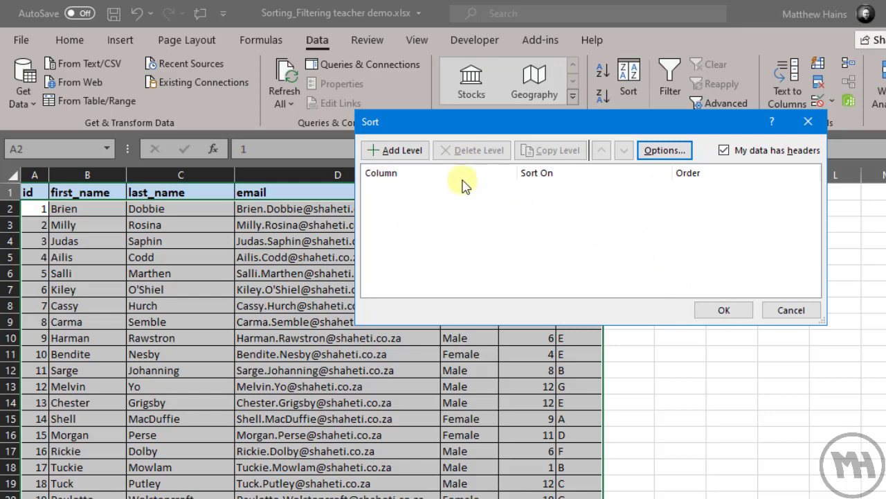
Add a sort level for the Sort 3 table by Grade cell values from smallest to largest.
click(396, 151)
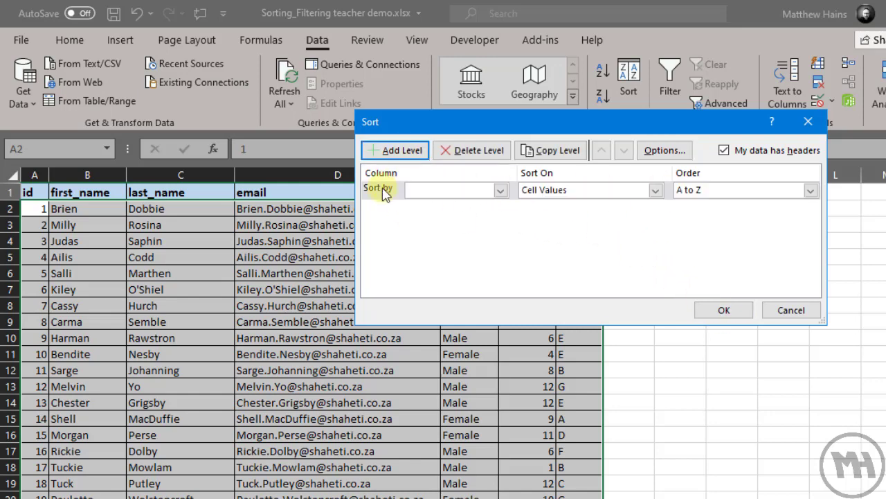
click(501, 190)
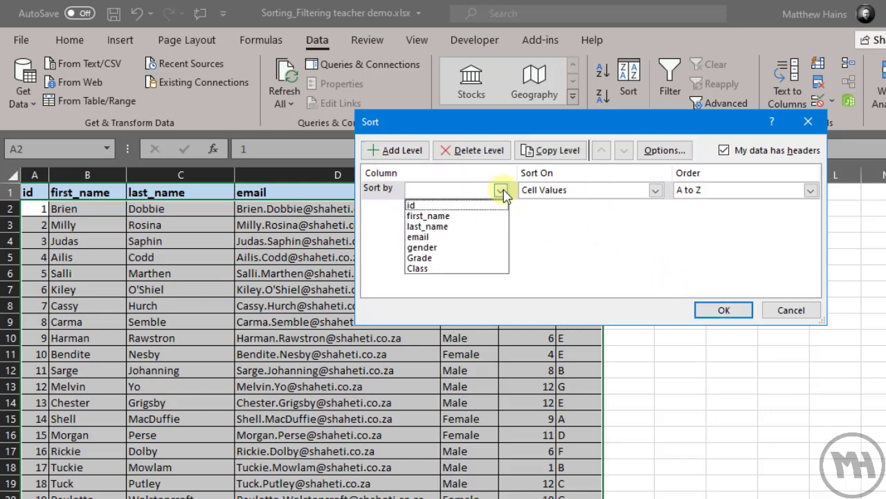
click(443, 258)
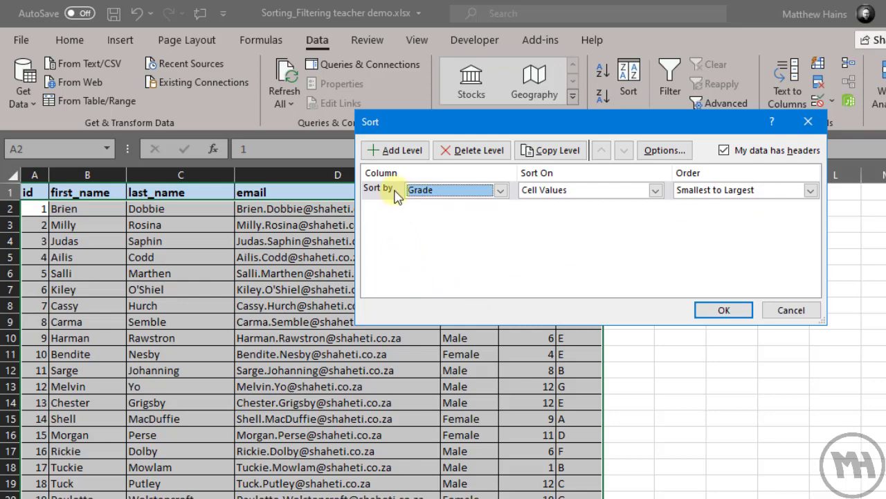
Add a second sort level by Class cell values from A to Z, then apply the sort and check the order down the list.
click(393, 153)
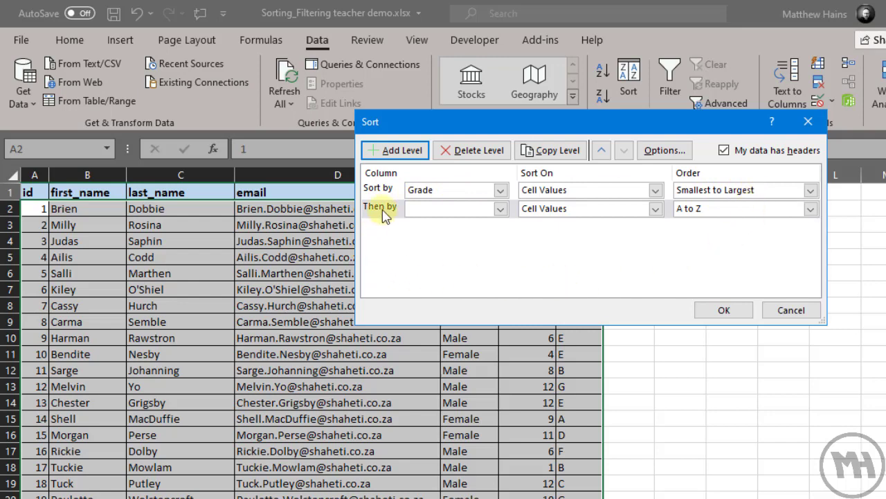
click(503, 212)
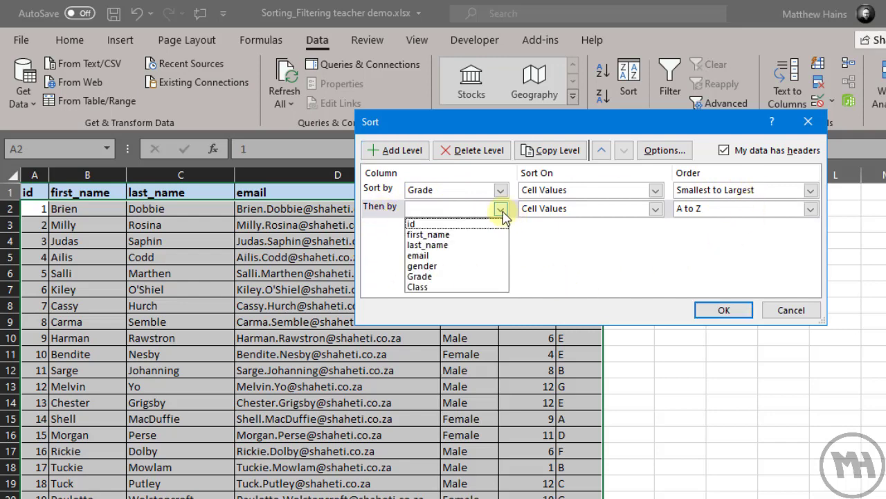
click(436, 287)
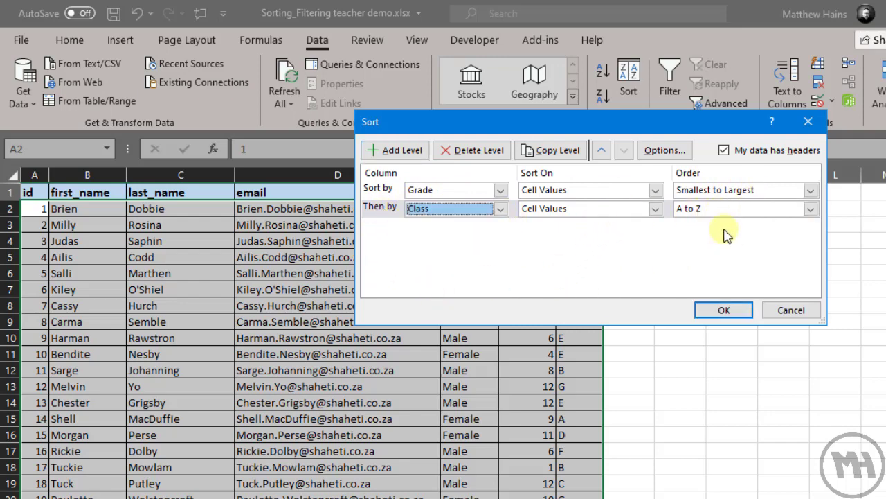
click(725, 312)
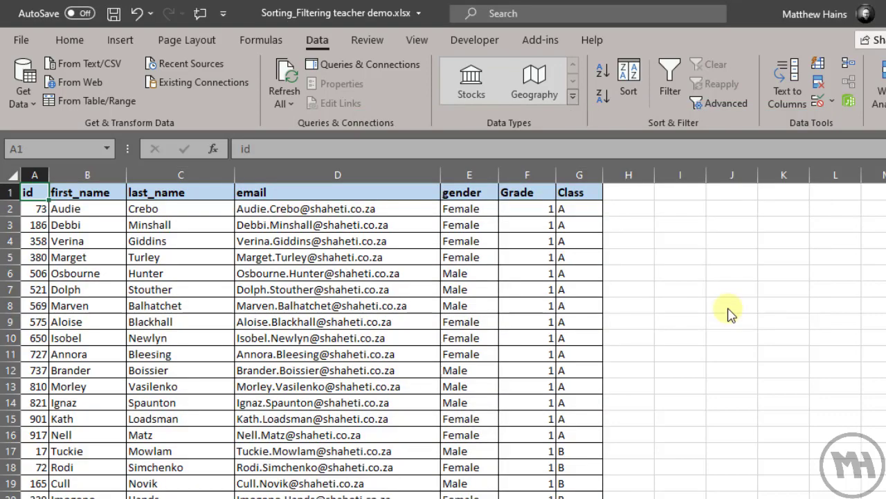
click(532, 213)
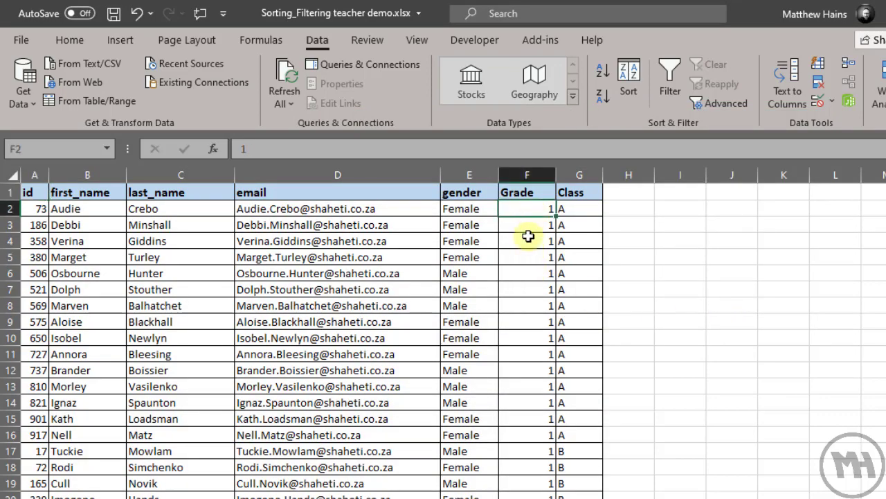
scroll(688, 360, down, 6)
scroll(687, 360, down, 20)
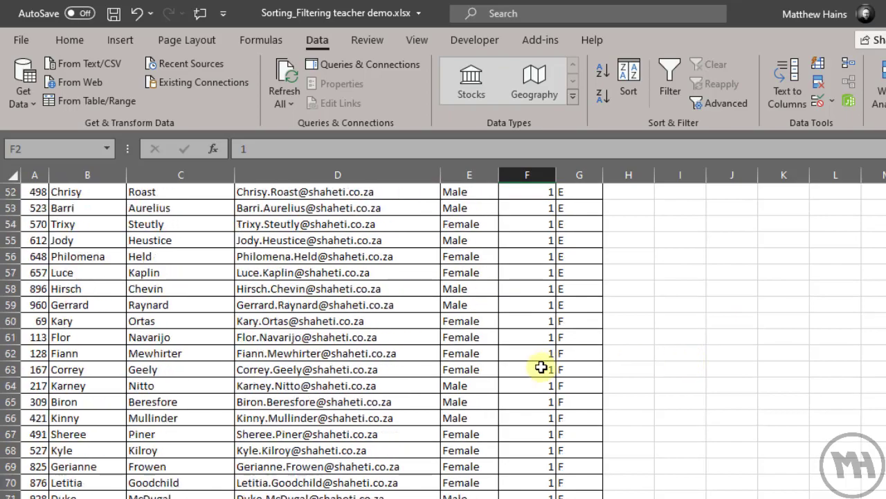
scroll(585, 348, down, 11)
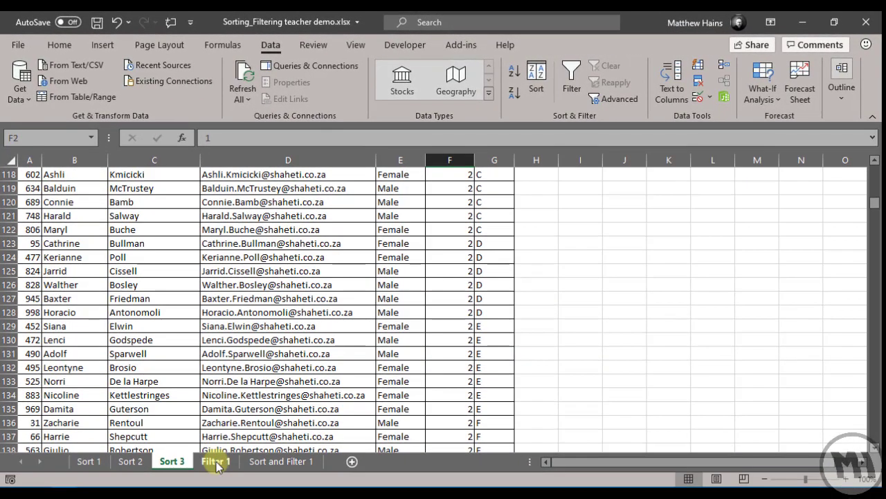
Switch to the Filter 1 sheet and turn on filtering for the student table's header row.
click(215, 461)
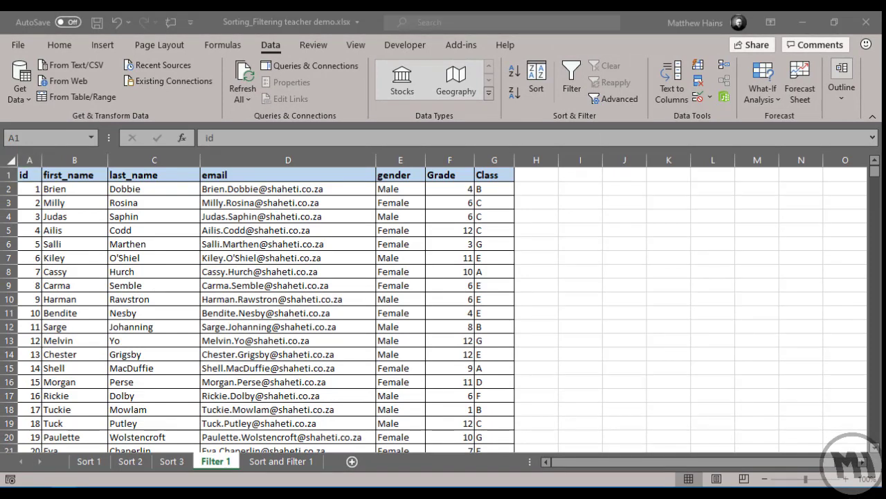
click(874, 171)
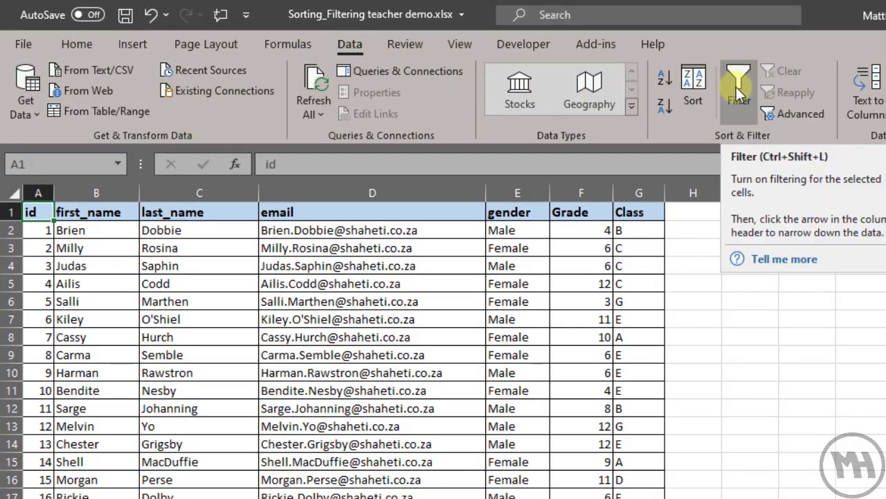
click(737, 76)
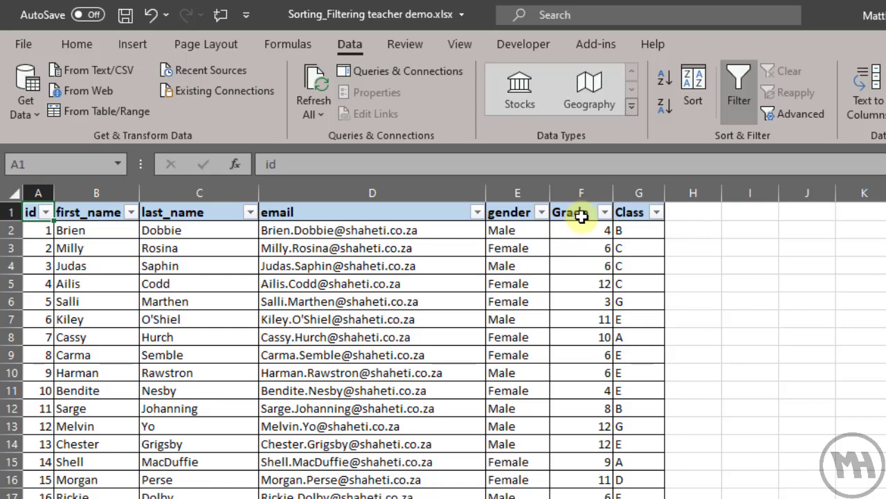
Filter the Grade column on the Filter 1 sheet to show only grade 7, and look through the filtered rows.
click(605, 212)
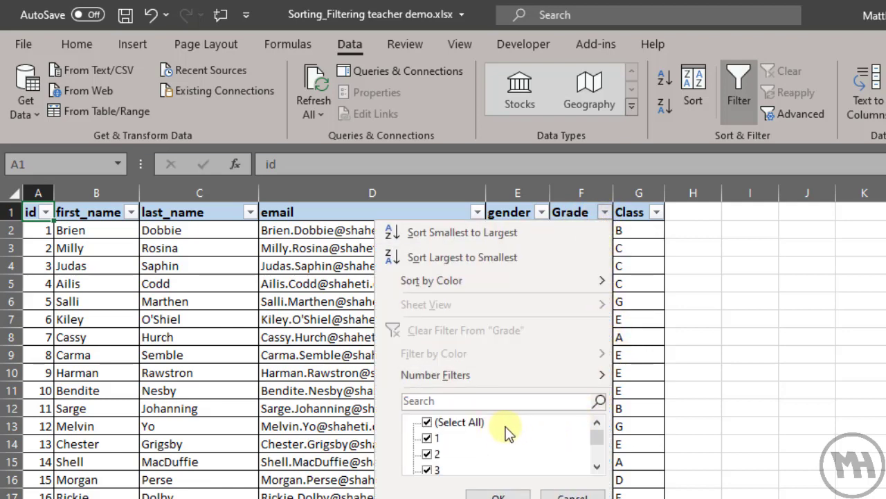
click(425, 423)
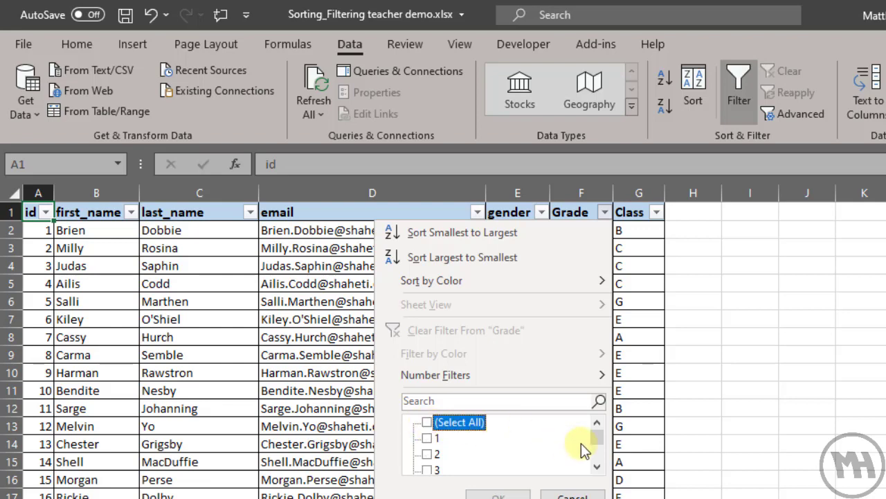
drag(597, 443, 597, 446)
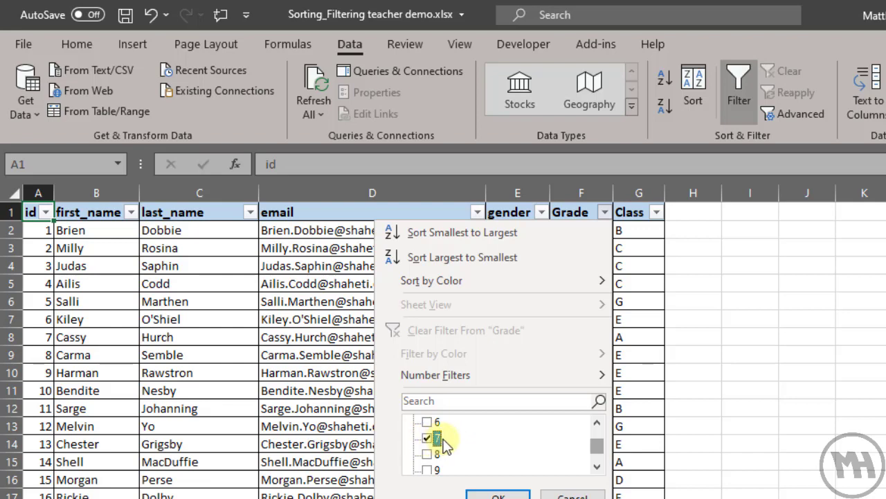
click(499, 493)
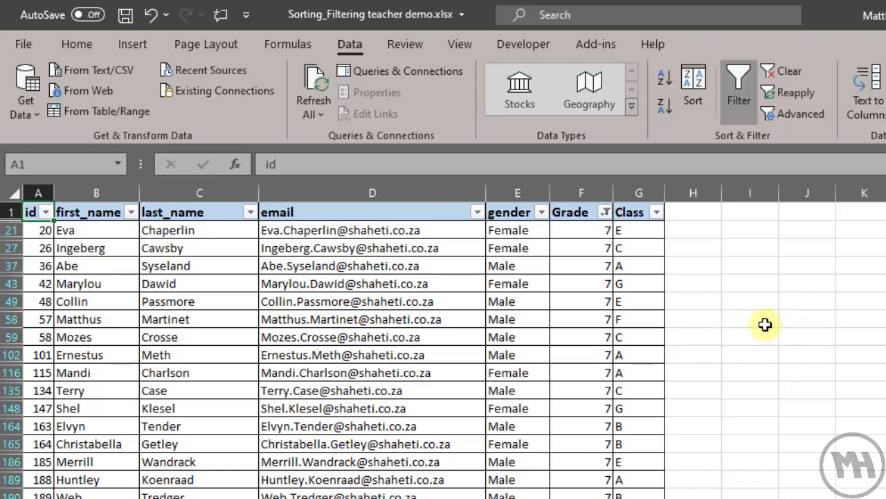
scroll(765, 324, down, 3)
scroll(765, 324, down, 7)
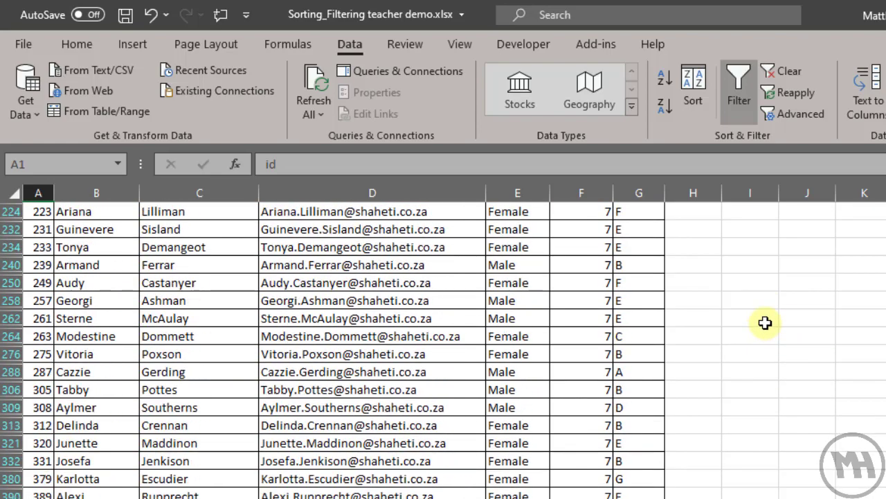
scroll(766, 322, down, 7)
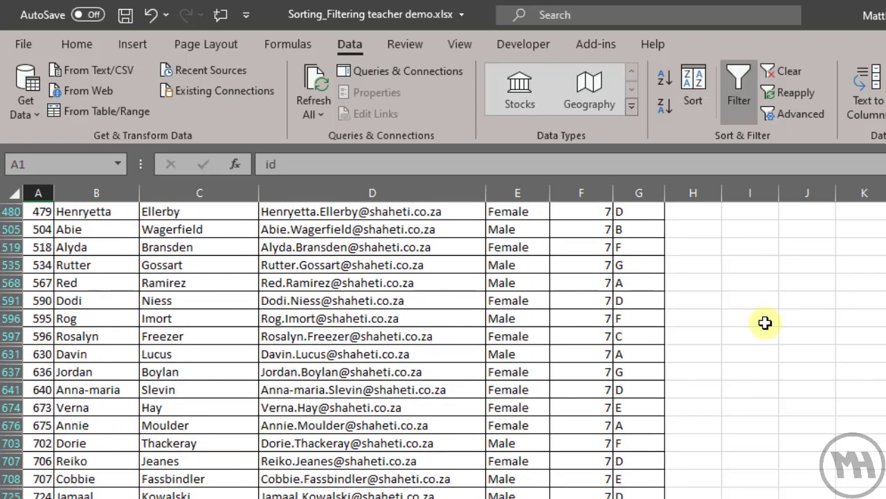
scroll(761, 318, up, 3)
scroll(762, 319, up, 10)
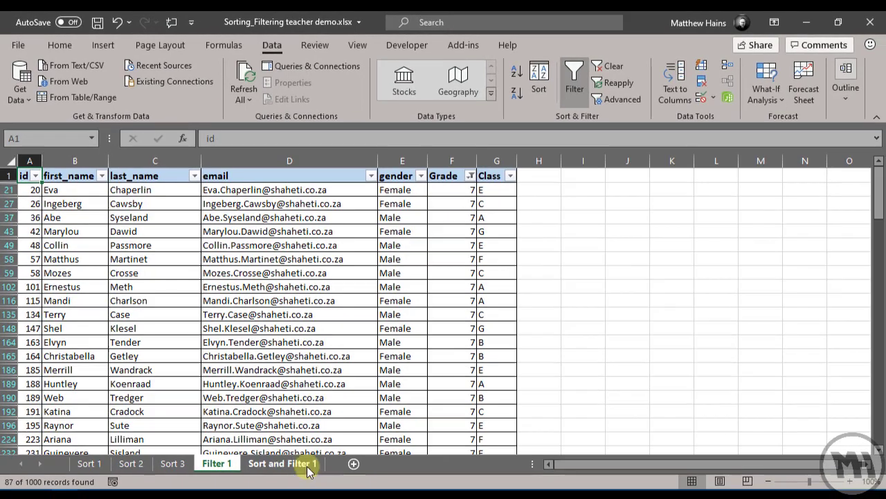
Switch to the Sort and Filter 1 sheet and turn on filtering for its table headers.
click(307, 470)
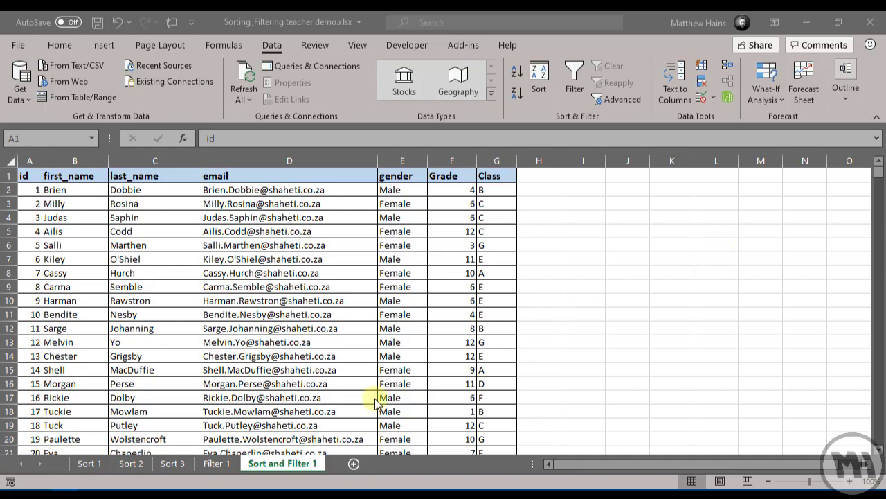
click(230, 496)
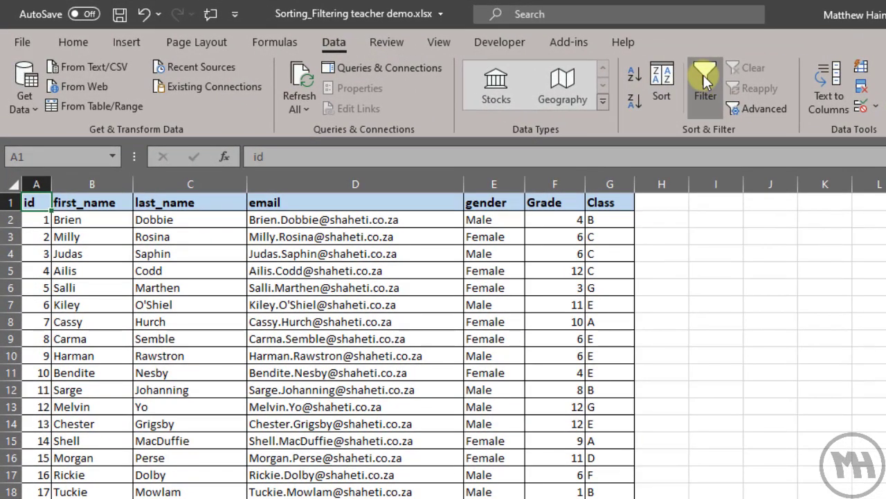
click(705, 80)
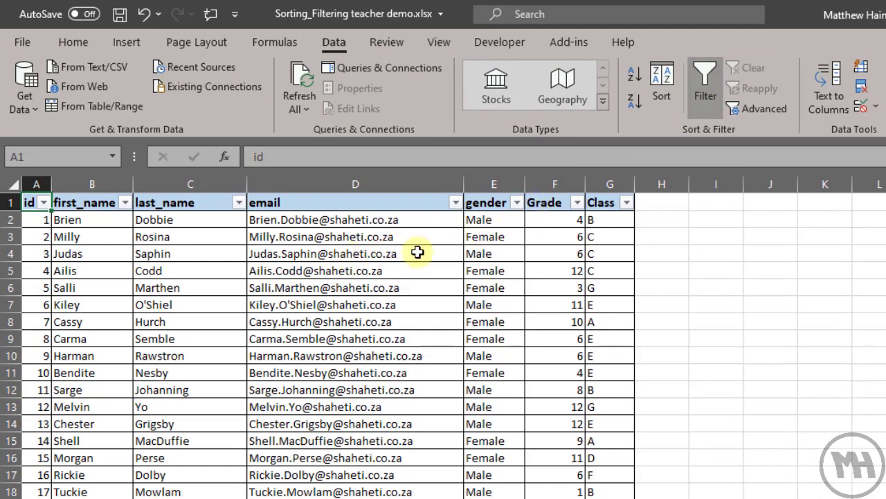
Filter the gender column on the Sort and Filter 1 sheet to show only Female.
click(519, 207)
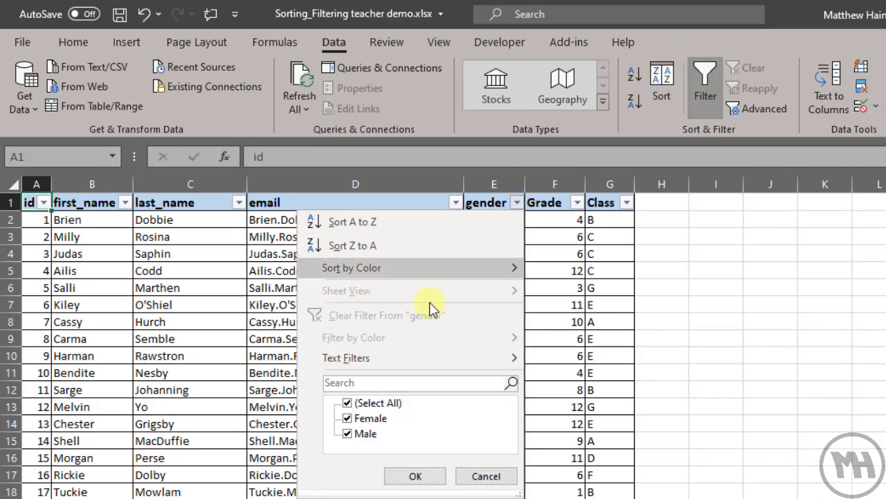
click(348, 403)
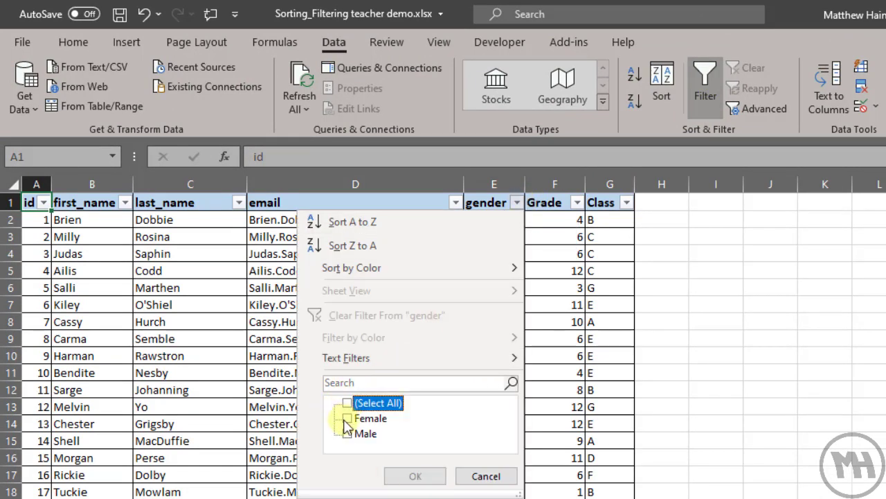
click(353, 418)
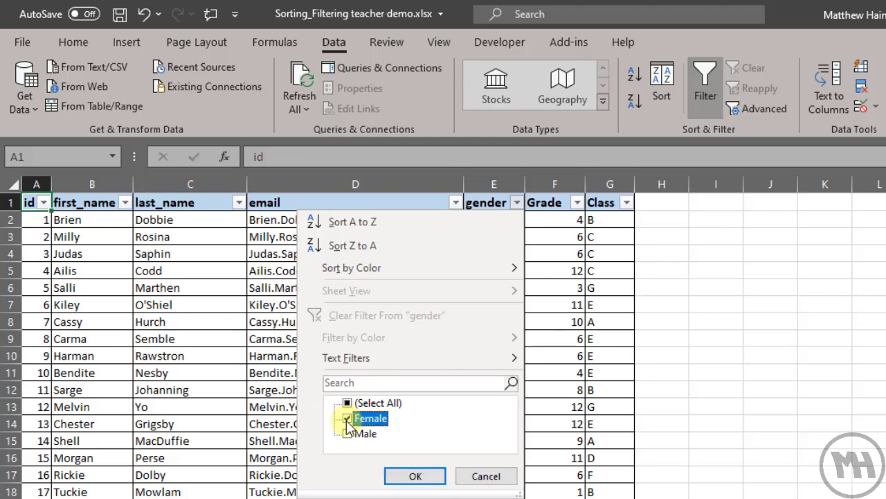
click(414, 476)
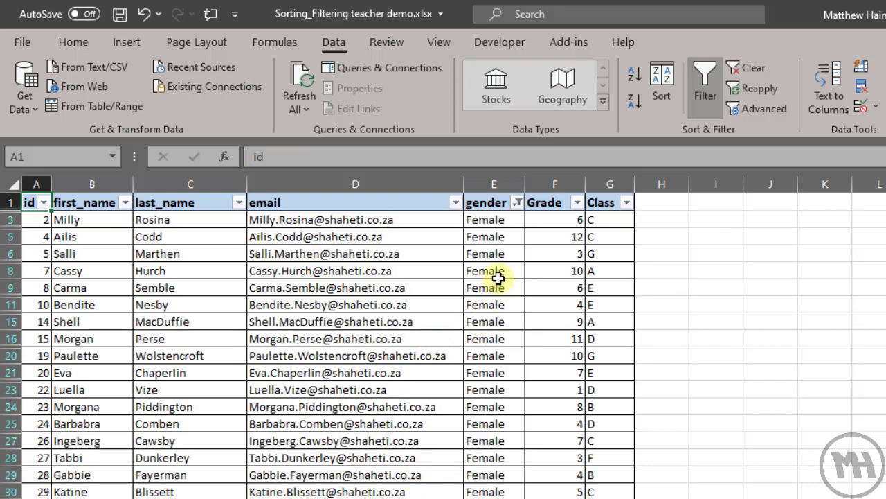
Filter the Grade column of the Female students to show only grade 4.
click(576, 202)
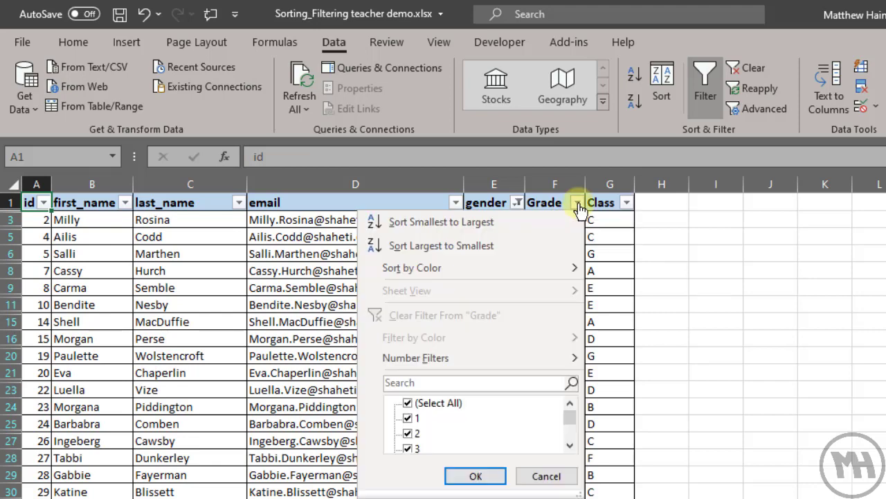
click(403, 405)
scroll(444, 419, down, 1)
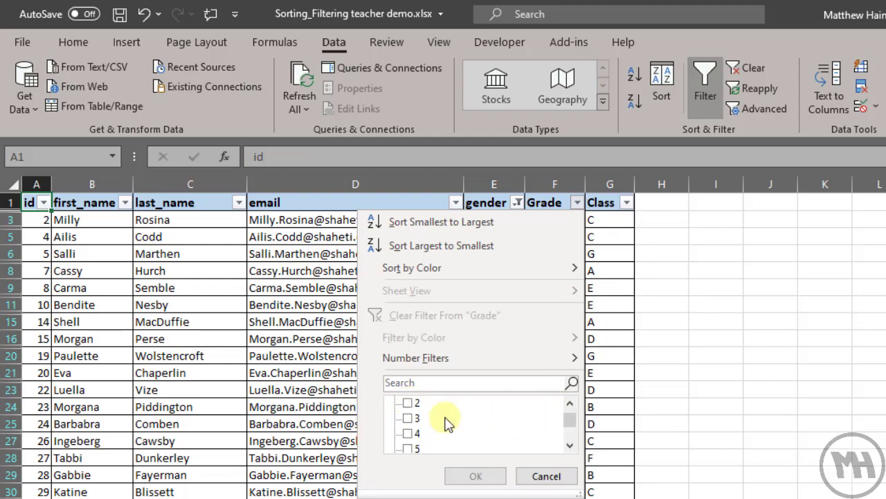
click(408, 433)
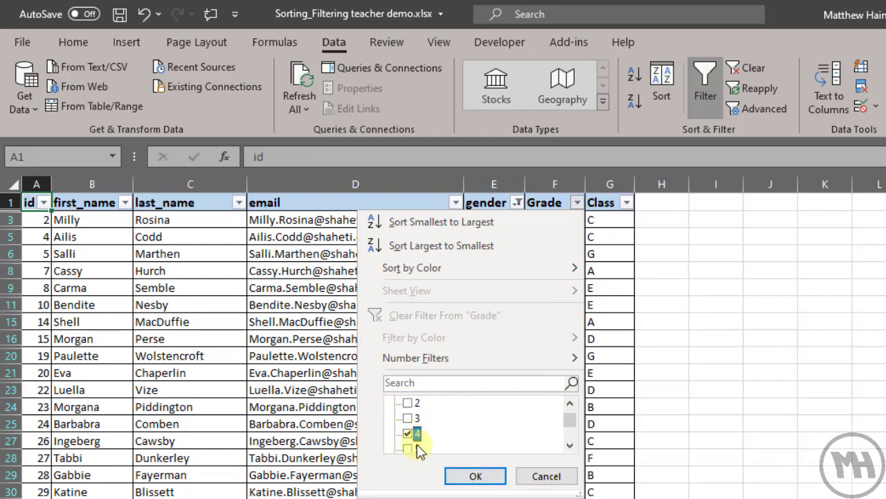
click(474, 475)
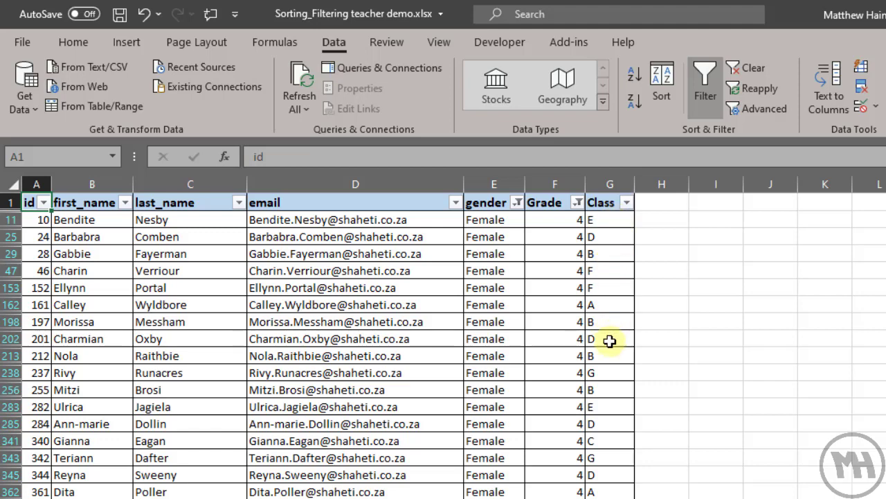
Sort the filtered table by the Class column from A to Z and check the order down the list.
click(627, 202)
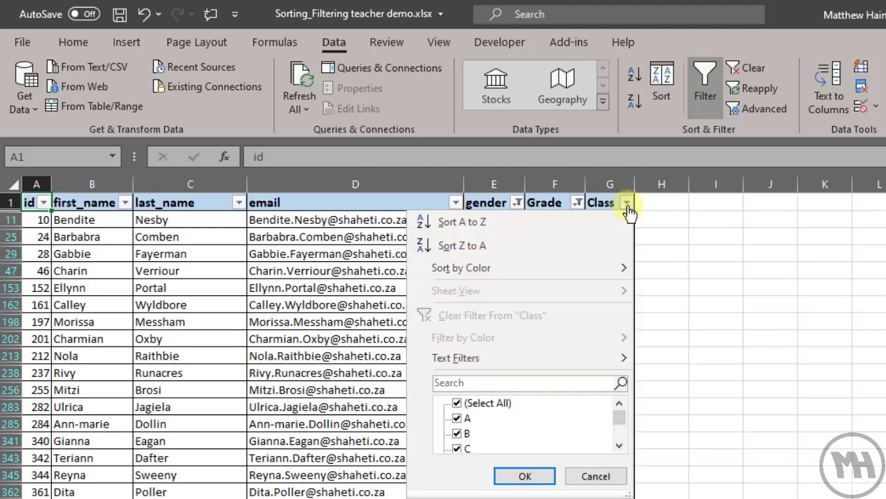
click(455, 223)
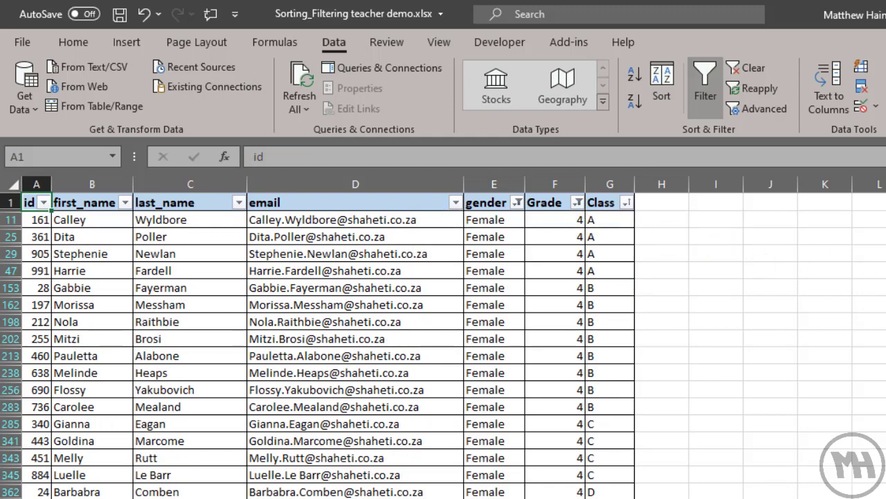
scroll(317, 347, down, 2)
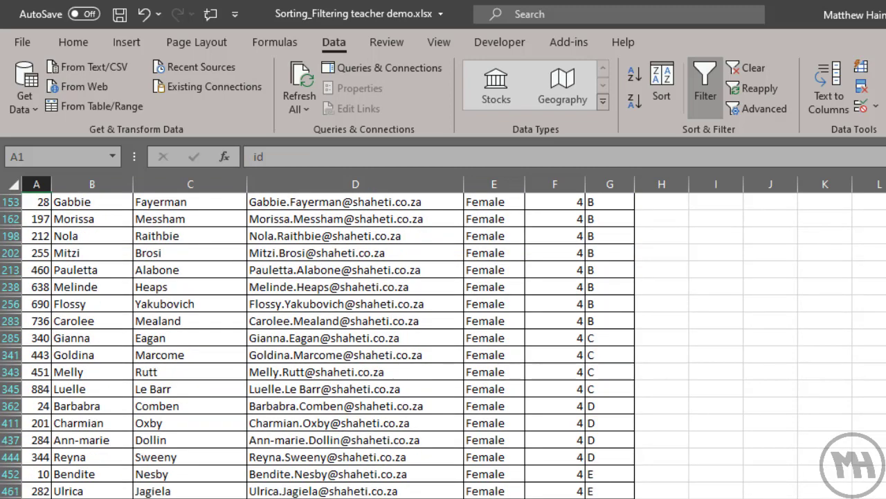
scroll(317, 346, down, 6)
scroll(317, 346, up, 7)
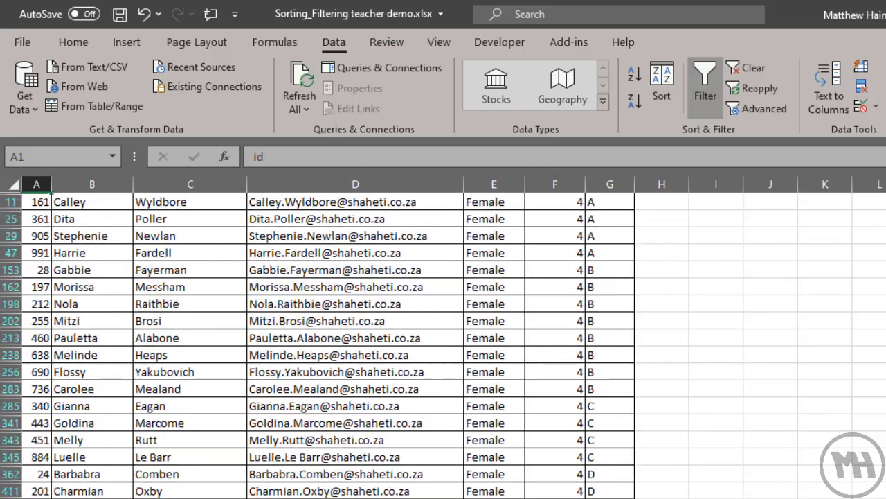
scroll(317, 346, up, 1)
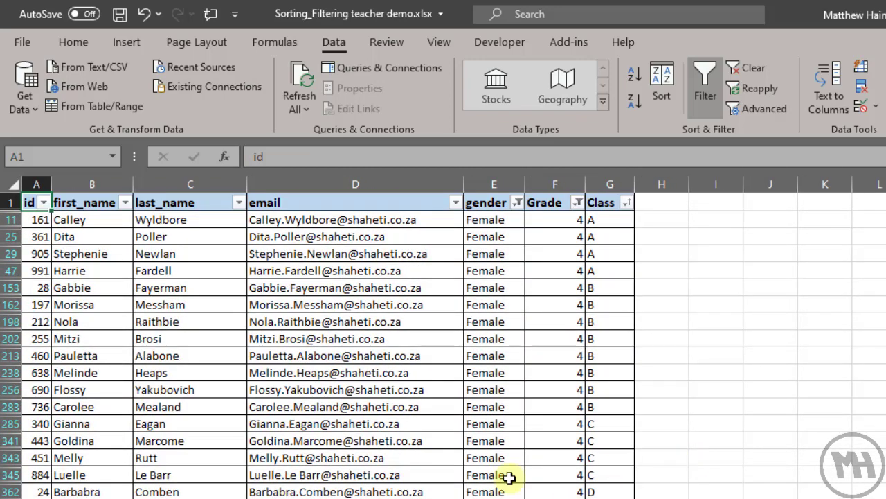